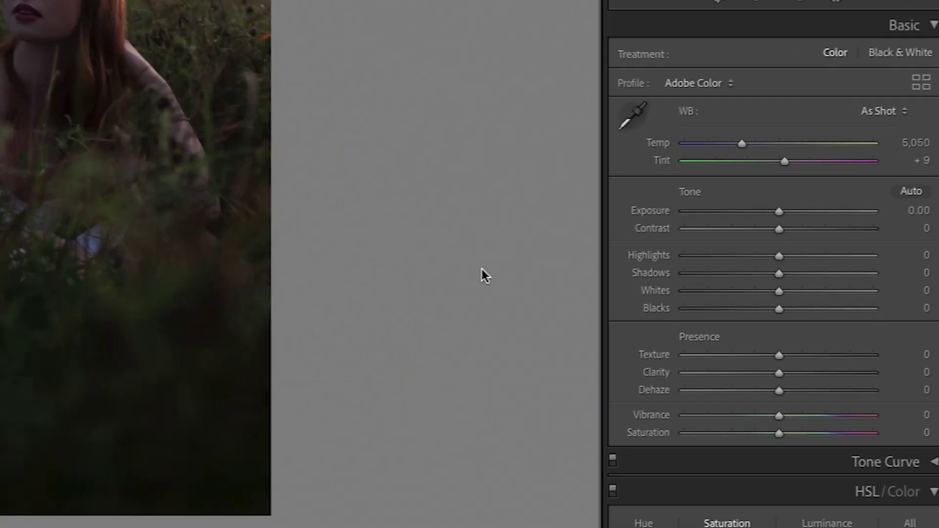
- In the Basic panel, set Exposure +1.70, Highlights -100, Contrast +30 and Vibrance +54
left_click_drag(779, 214, 812, 217)
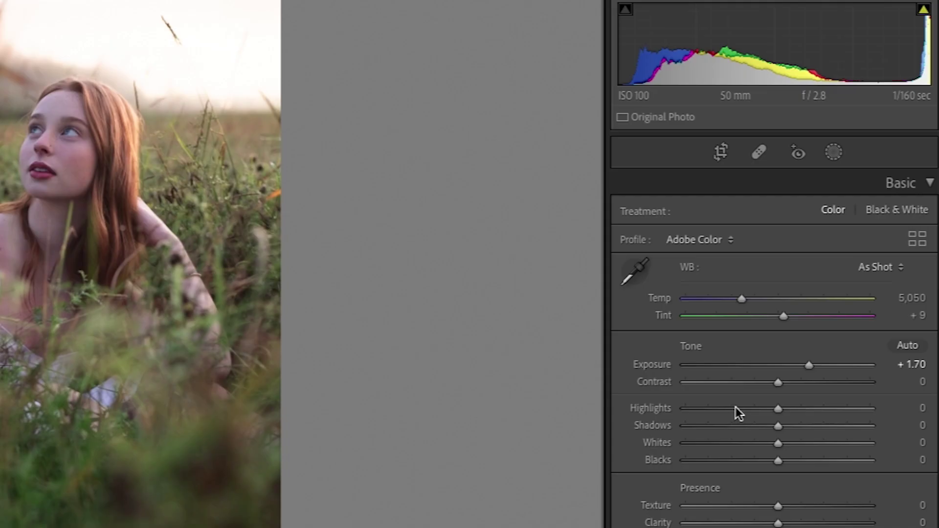
left_click(735, 408)
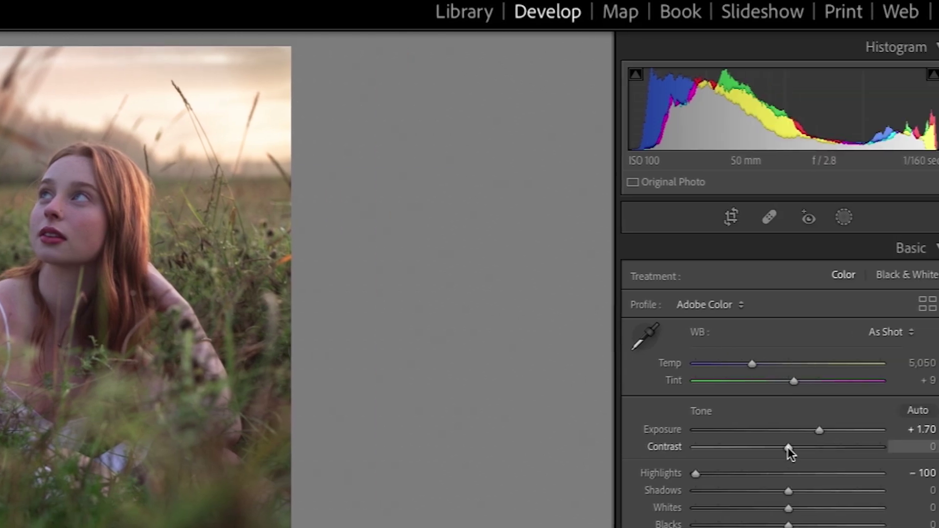
mouse_move(788, 448)
left_mouse_down()
mouse_move(774, 448)
mouse_move(801, 448)
left_mouse_up()
left_click_drag(796, 483, 838, 483)
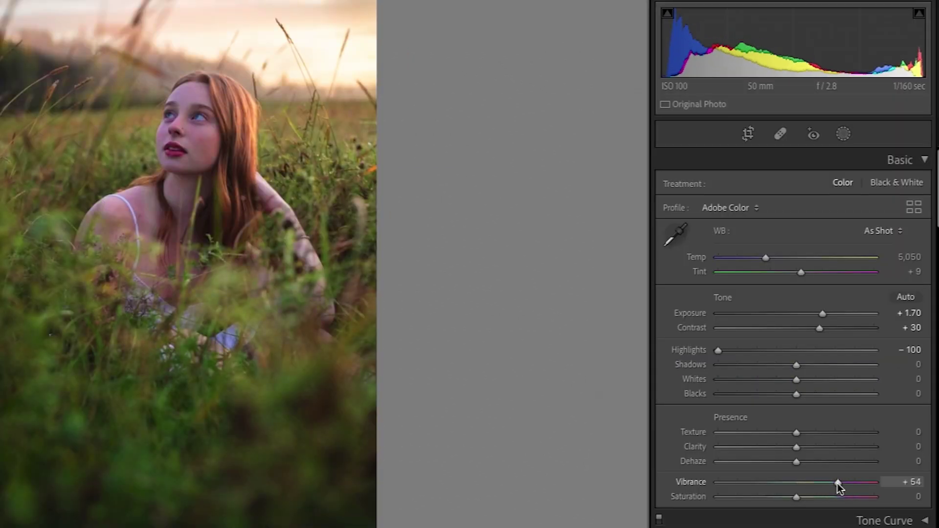
- Crop the portrait to the 4 x 5 / 8 x 10 ratio and reposition it in the frame
left_click(749, 135)
left_click(875, 190)
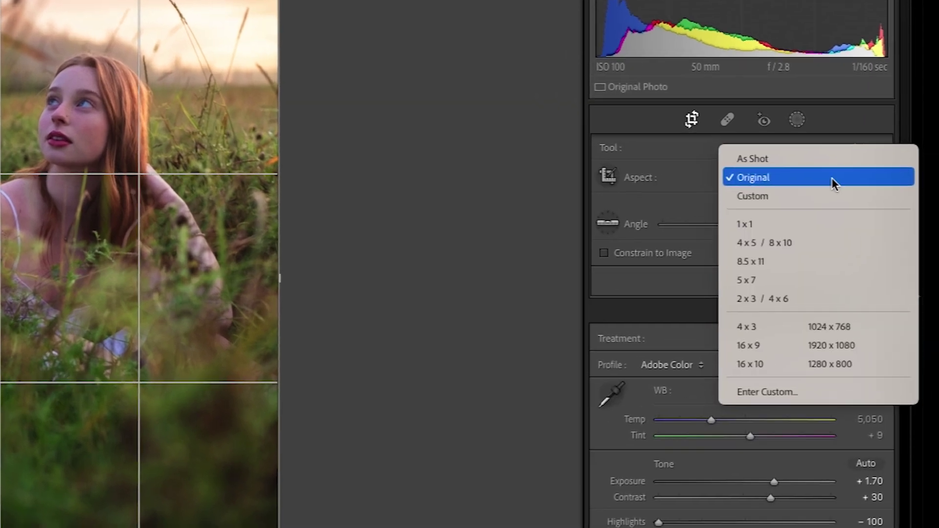
left_click(847, 238)
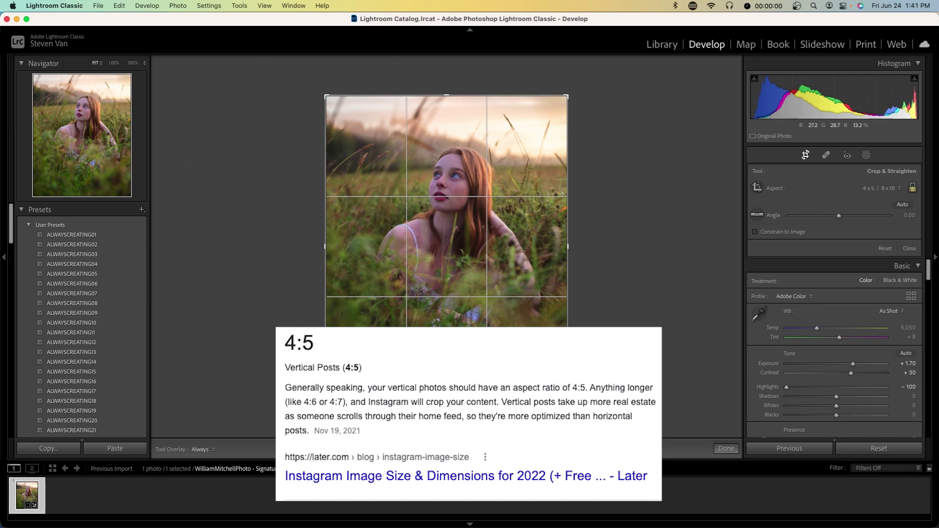
left_click_drag(407, 179, 406, 185)
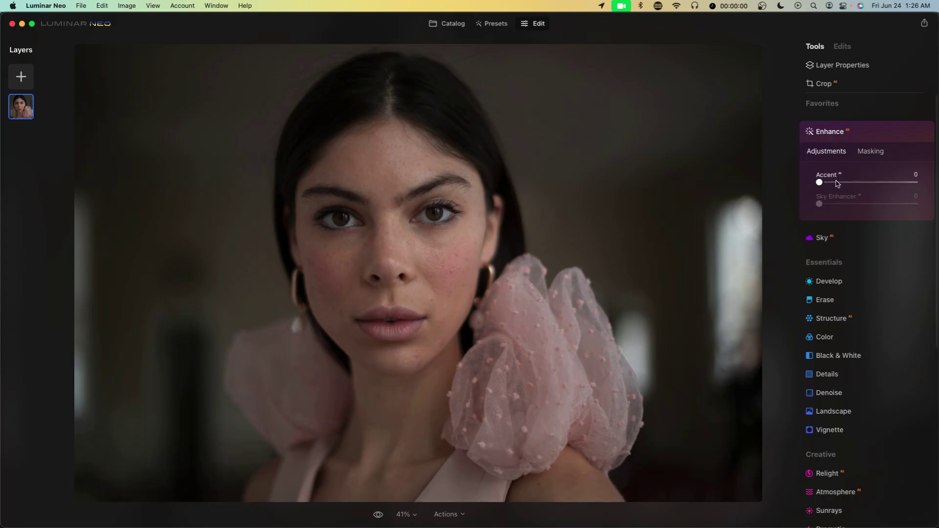
- Adjust Accent, exposure and smart contrast, then send the portrait to Luminar Neo via Edit In
left_click_drag(834, 183, 903, 180)
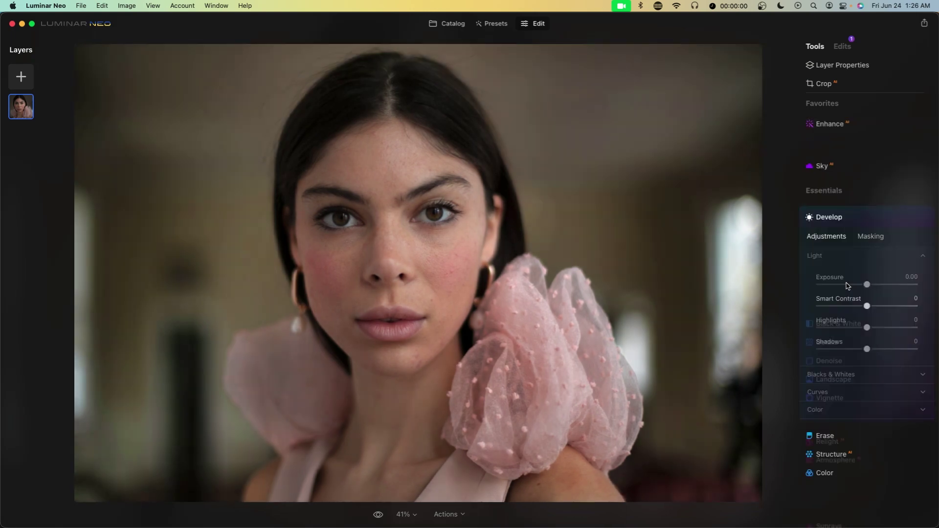
left_click_drag(867, 261, 905, 284)
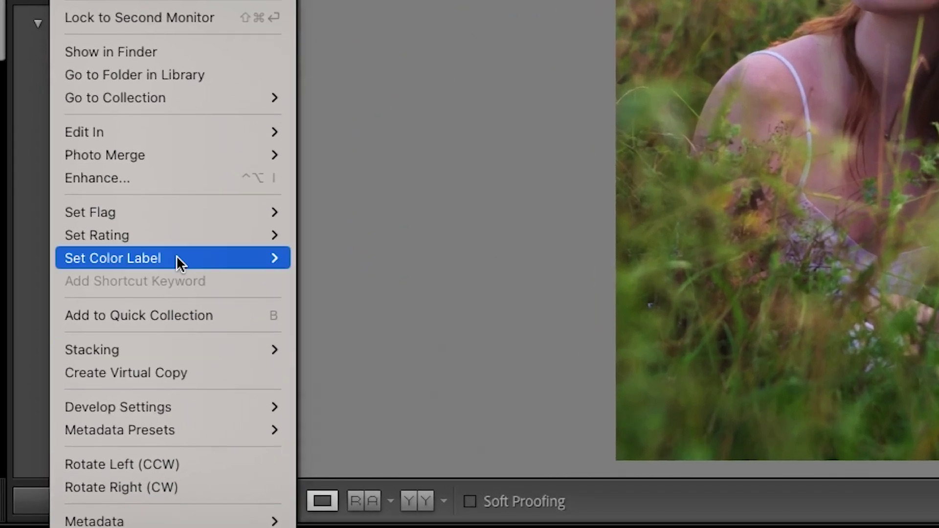
mouse_move(163, 137)
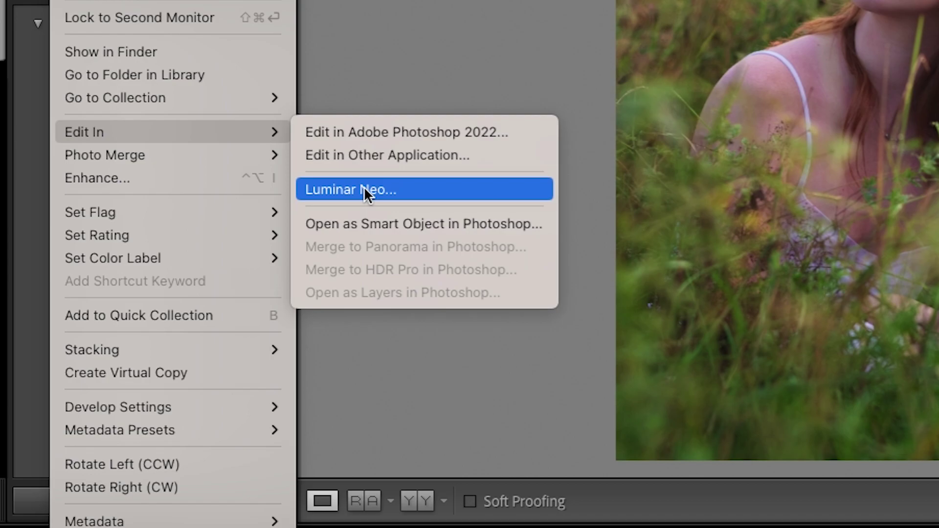
left_click(380, 189)
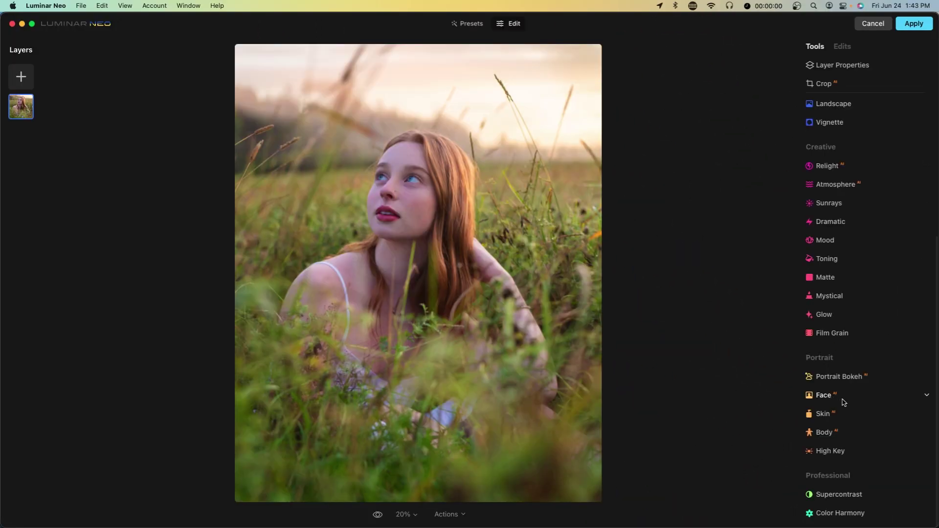
- In Portrait > Face, raise Face Light to 63 to brighten the woman's face
left_click(860, 396)
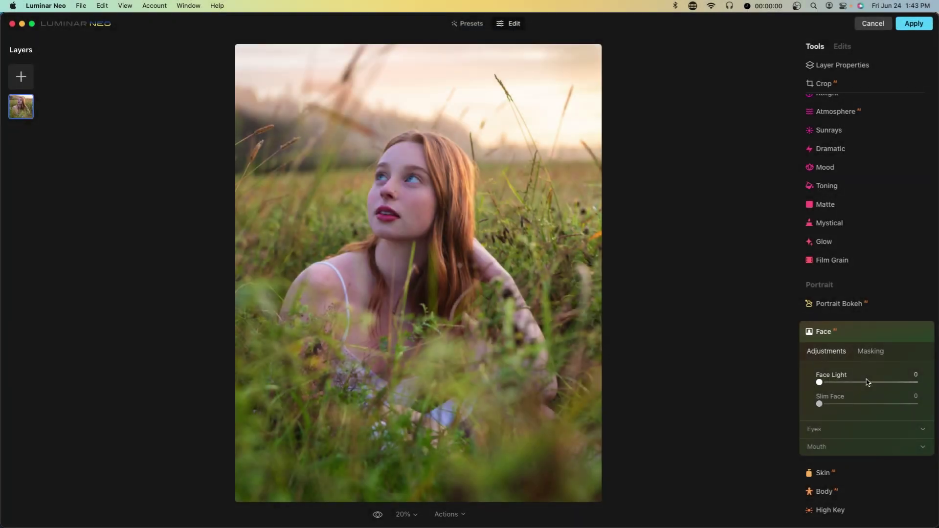
left_click_drag(867, 382, 814, 386)
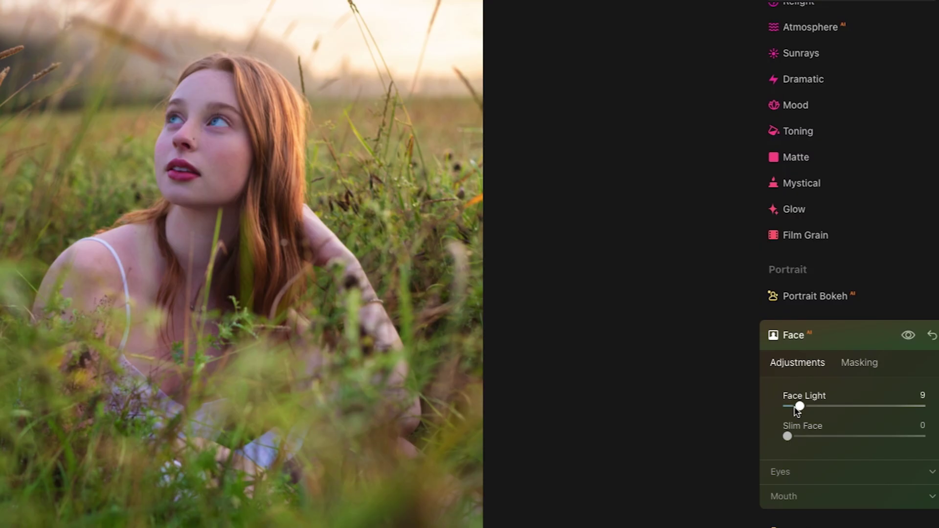
left_click_drag(799, 406, 871, 406)
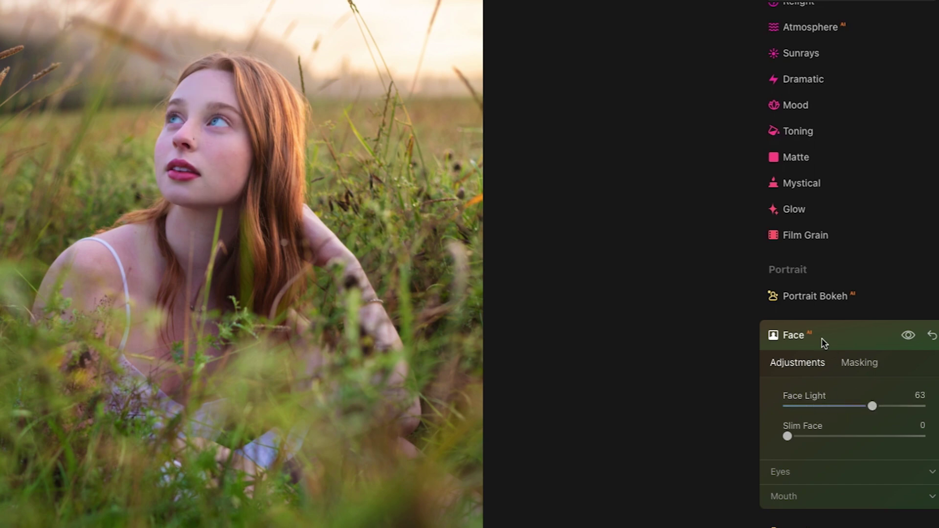
scroll(822, 337, "up", 2)
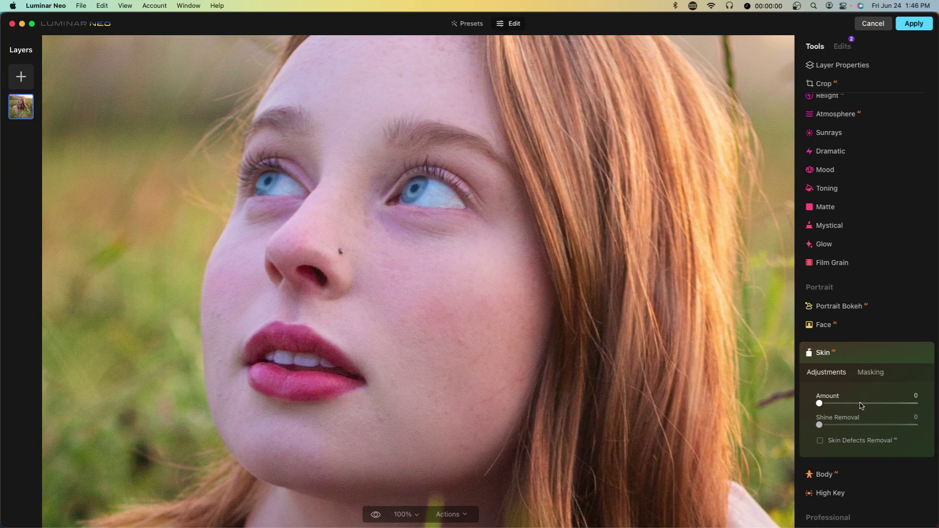
- Set Skin Amount to 43 and reopen the Face tool's eye settings
left_click(861, 403)
left_click(831, 325)
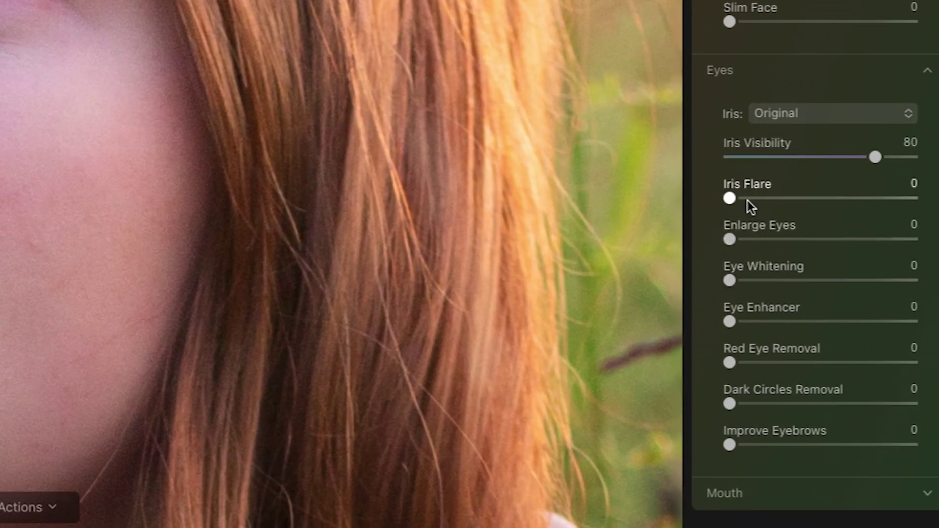
- Set Iris Flare to 95, Eye Whitening to 65 and Improve Eyebrows to 100
left_click_drag(747, 200, 895, 204)
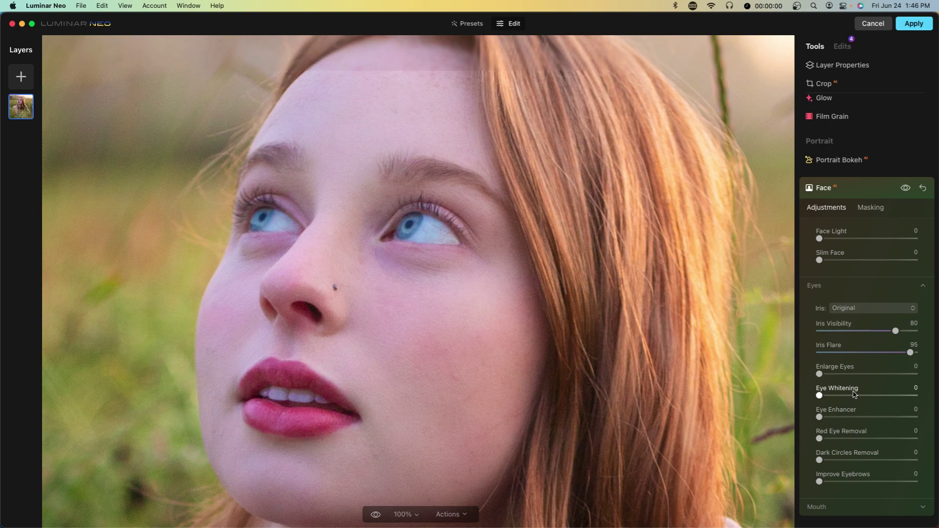
left_click_drag(842, 396, 914, 396)
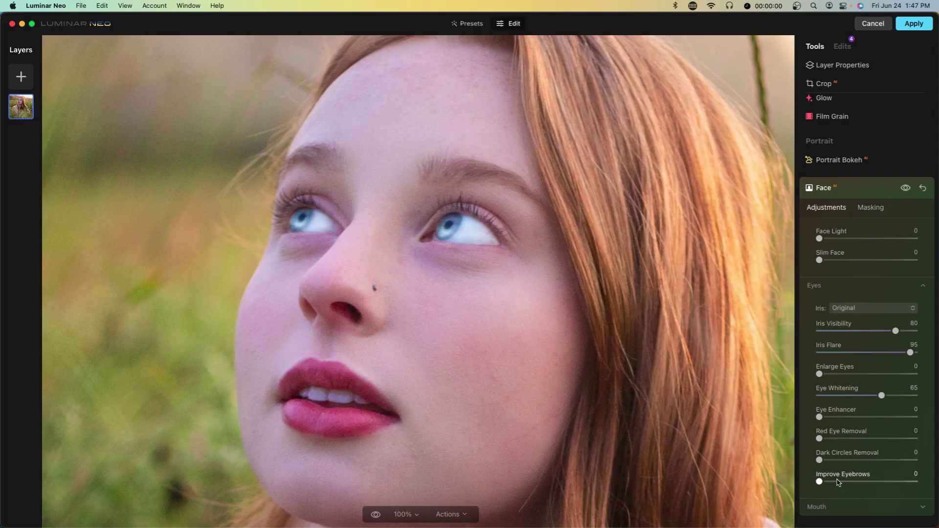
left_click_drag(855, 481, 917, 482)
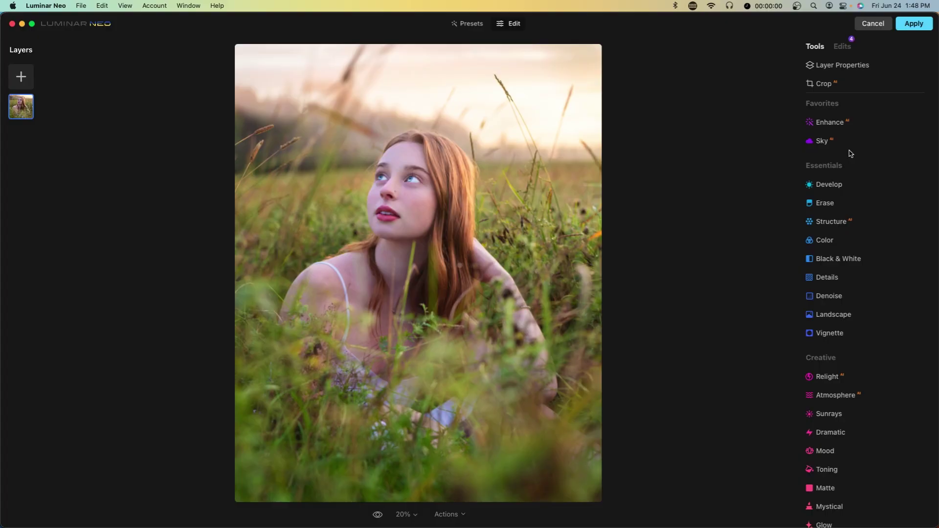
- Open the Develop tool's basic adjustments
left_click(865, 185)
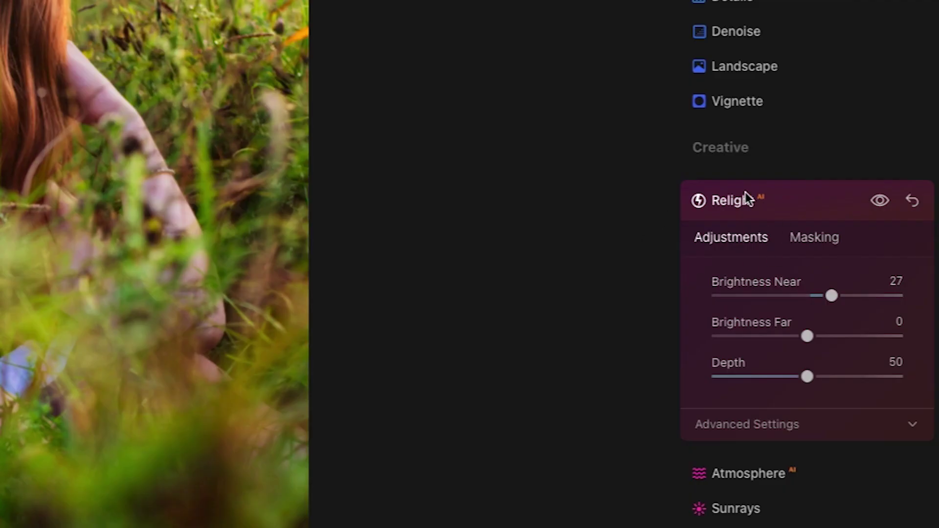
- Collapse Relight and look over the Atmosphere fog settings
left_click(745, 193)
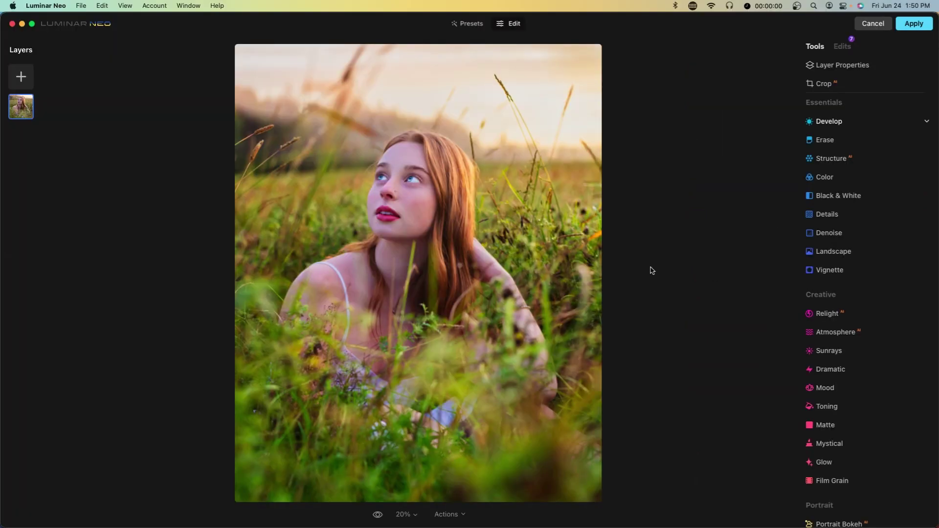
left_click(831, 332)
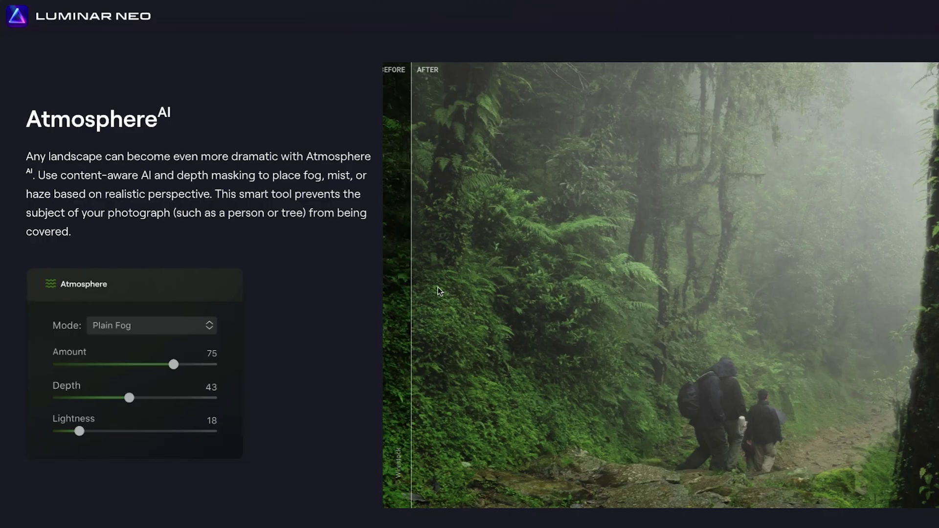
left_click_drag(438, 288, 938, 313)
left_click_drag(813, 314, 358, 331)
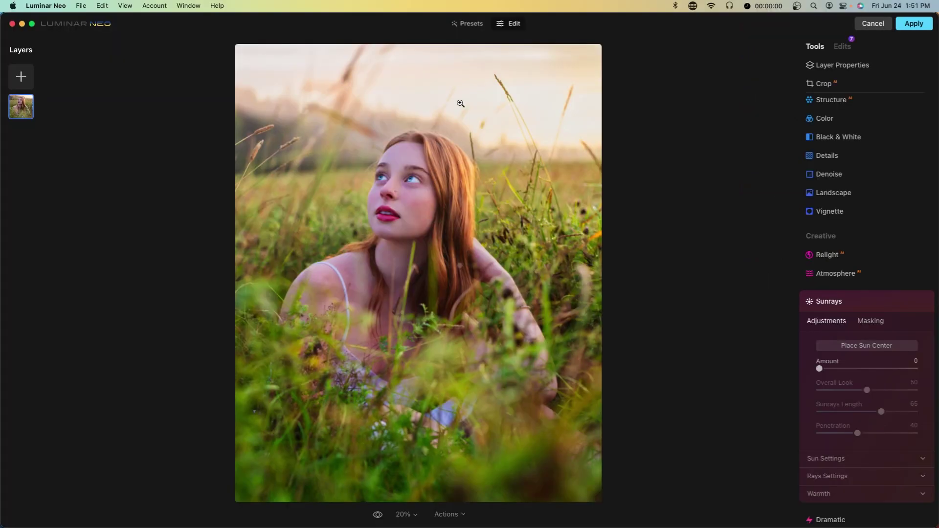
- Place the Sunrays sun center in the upper-right sky of the portrait
left_click(468, 201)
left_click(420, 107)
left_click(831, 346)
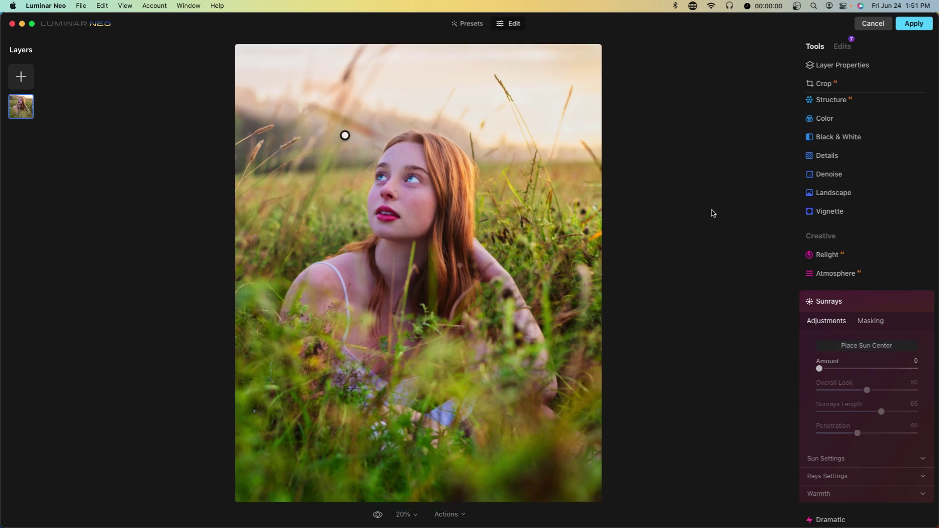
left_click_drag(345, 135, 555, 95)
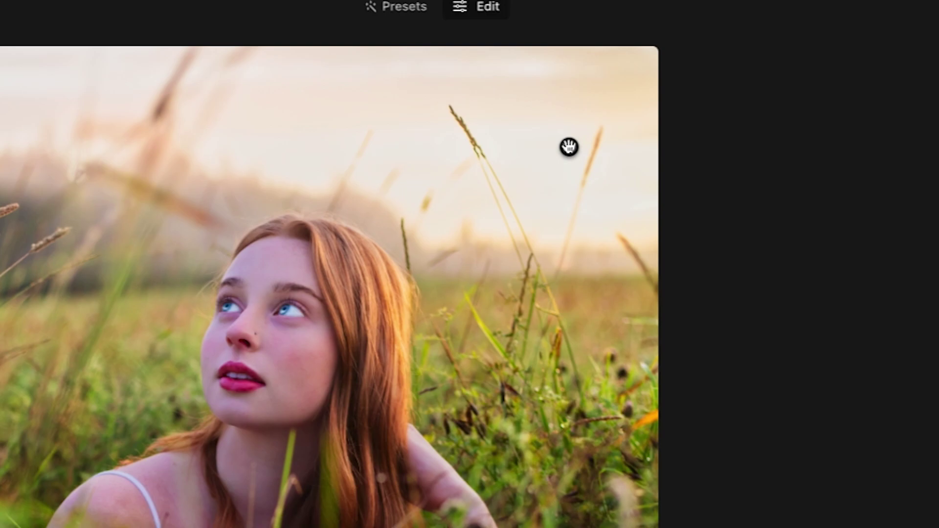
mouse_move(568, 147)
left_mouse_down()
mouse_move(545, 142)
mouse_move(521, 158)
left_mouse_up()
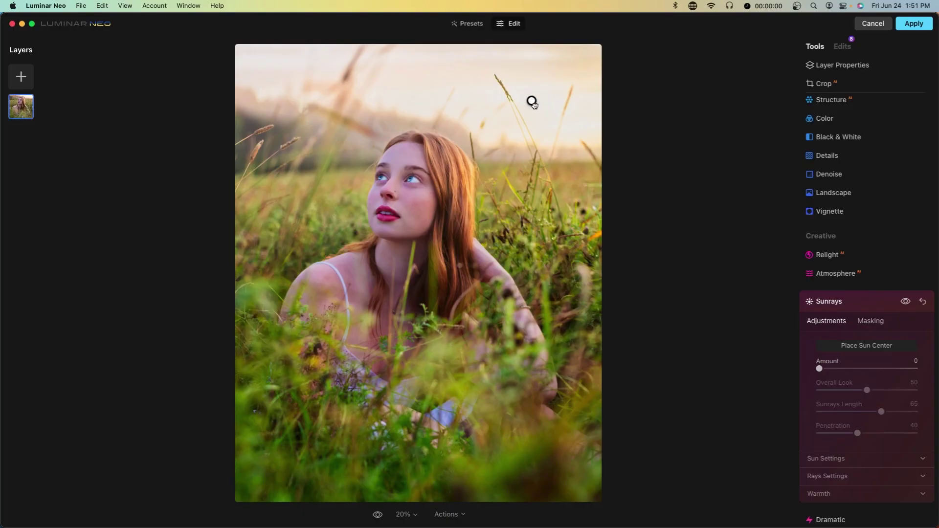
left_click_drag(532, 101, 547, 101)
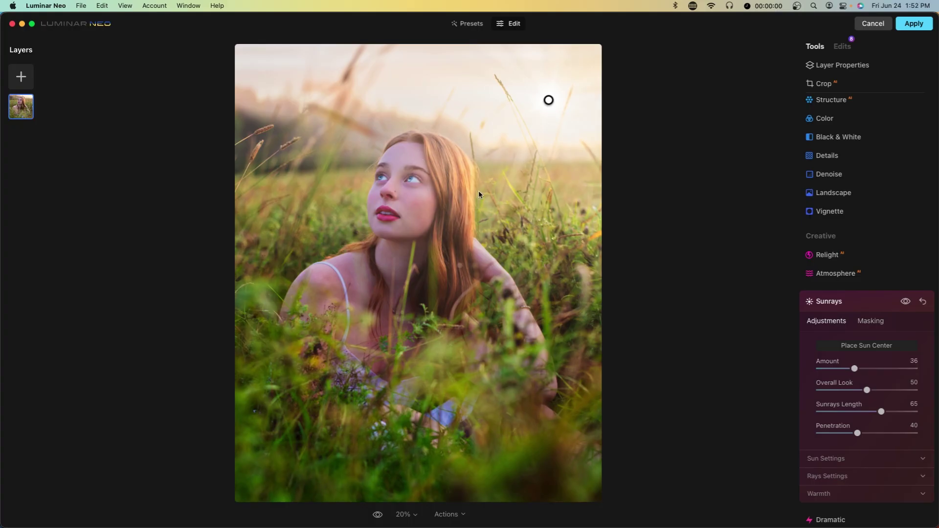
- Set Sunrays Overall Look to 42 and Length to 89, fine-tuning the sun position
left_click_drag(867, 390, 859, 391)
left_click_drag(548, 100, 543, 109)
left_click_drag(881, 411, 906, 416)
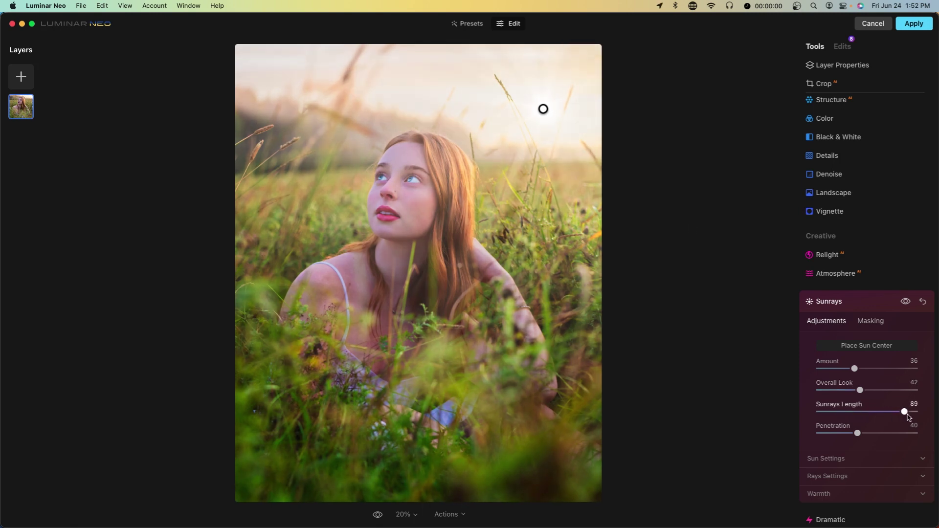
left_click(377, 515)
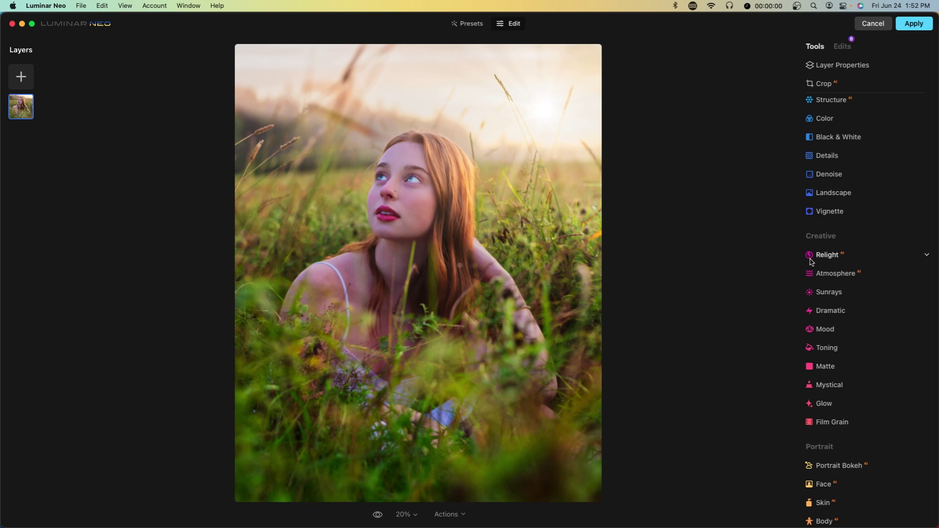
- Slightly raise Relight Brightness Near and add a Glow to the photo
left_click(827, 255)
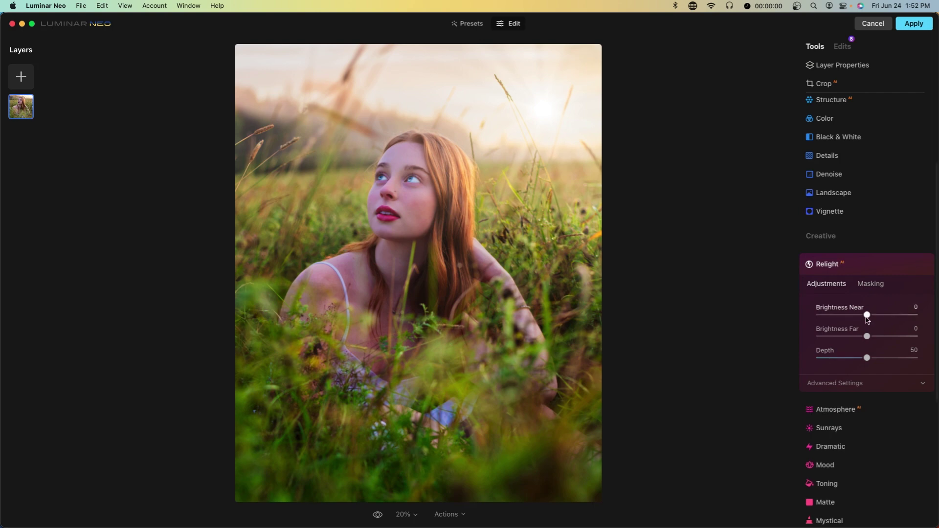
left_click_drag(867, 314, 875, 315)
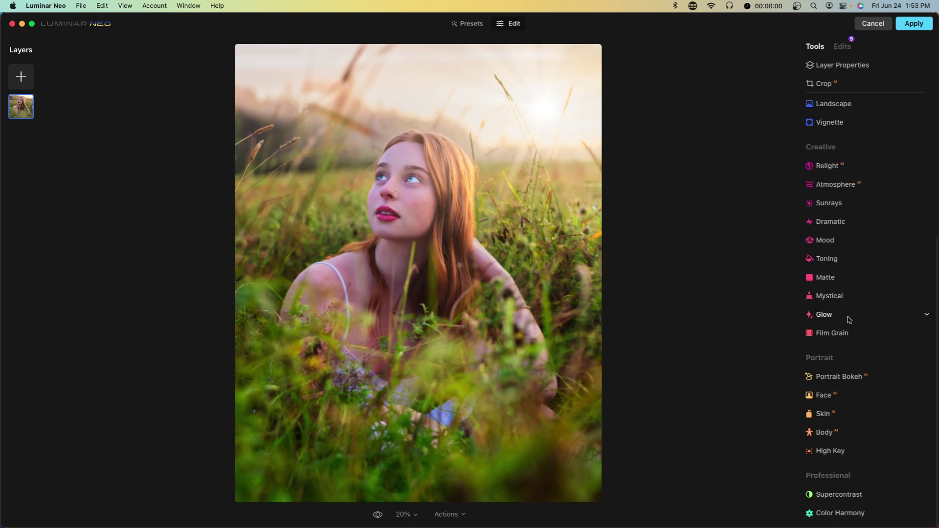
left_click(849, 319)
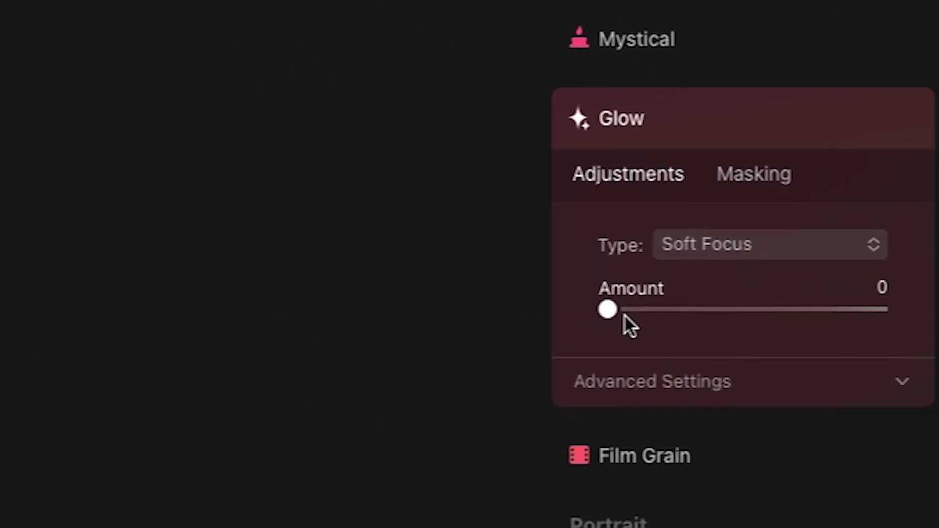
left_click_drag(769, 371, 794, 373)
left_click_drag(660, 315, 681, 320)
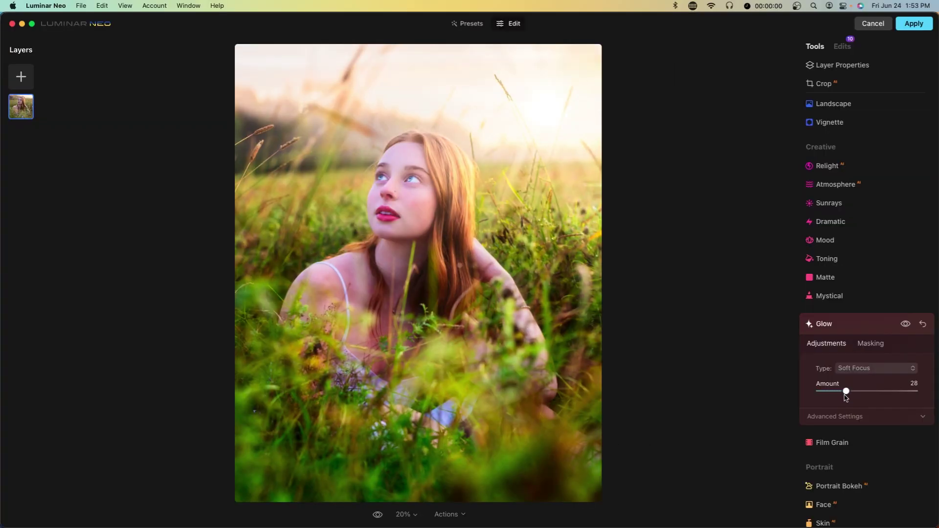
left_click_drag(845, 395, 834, 396)
- Set the Glow type to Orton Effect
scroll(834, 396, "down", 2)
left_click(861, 338)
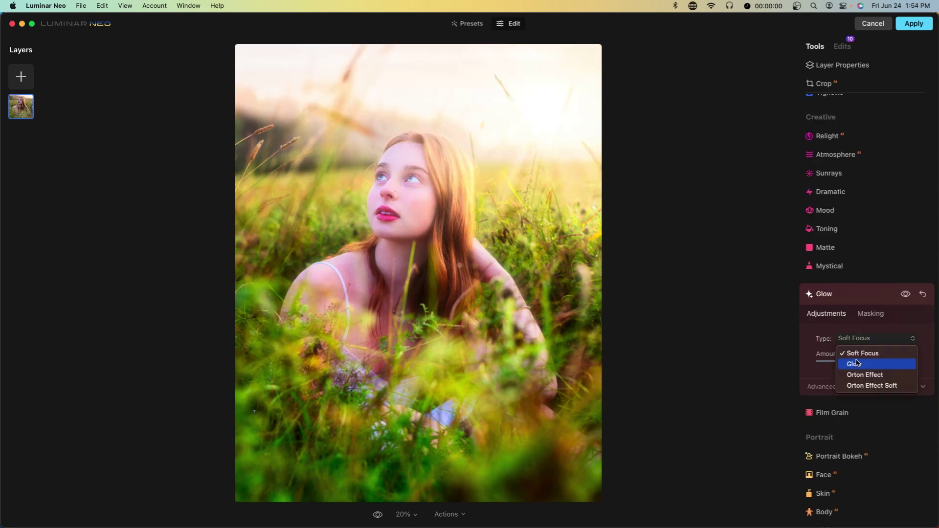
left_click(879, 374)
left_click(876, 338)
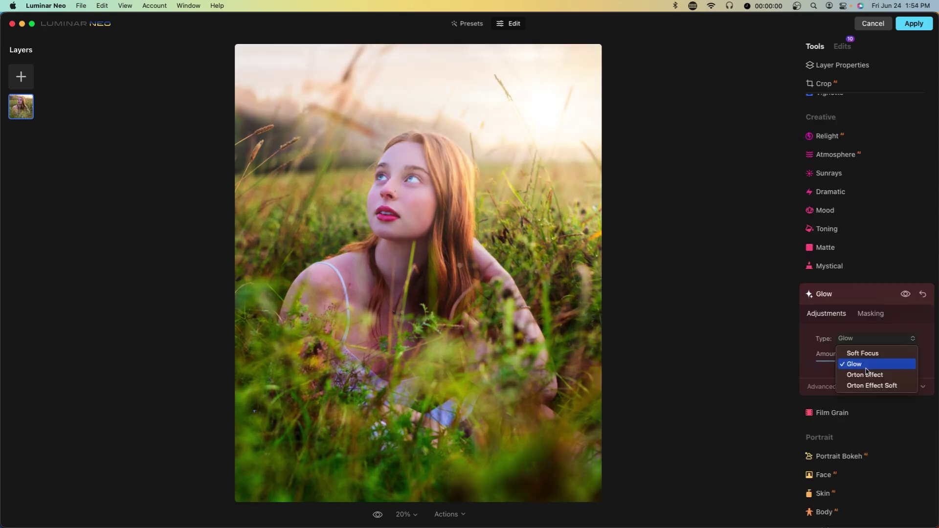
left_click(893, 377)
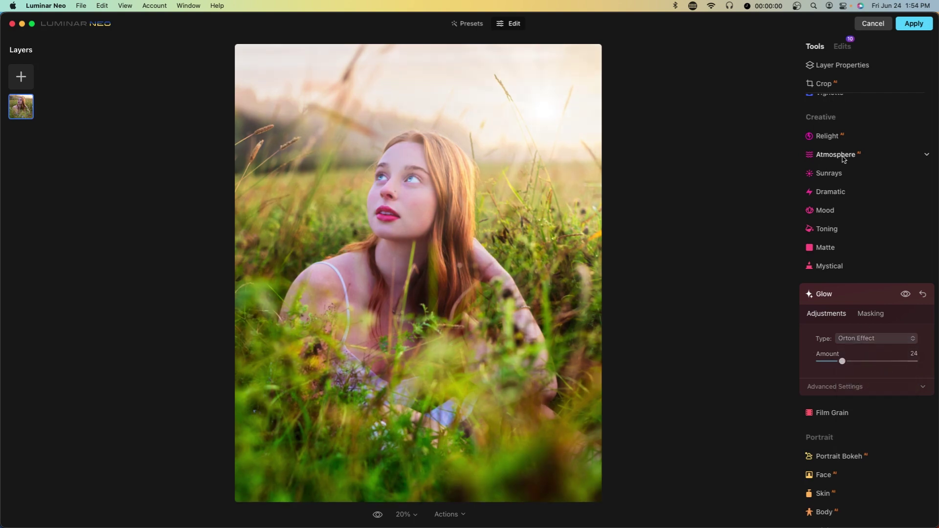
scroll(840, 149, "up", 5)
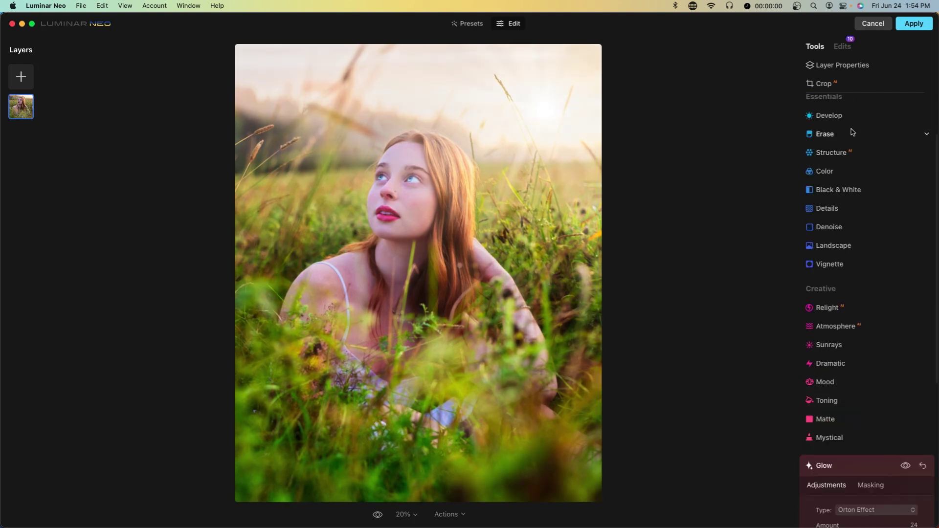
- Lower Shadows to -58 and Exposure to -0.22 in Develop, then raise Enhance Accent to 29
left_click(828, 115)
left_click_drag(860, 237, 838, 239)
left_click_drag(866, 176, 865, 176)
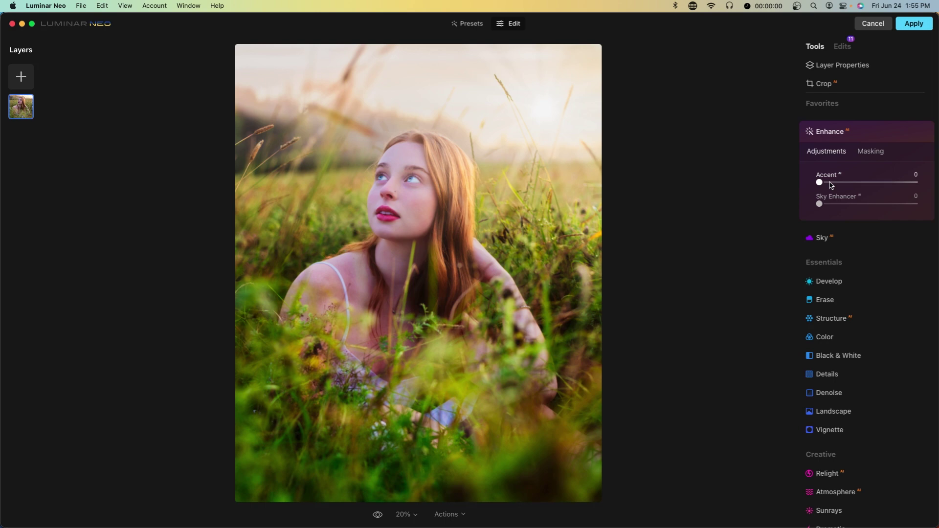
left_click_drag(816, 189, 846, 198)
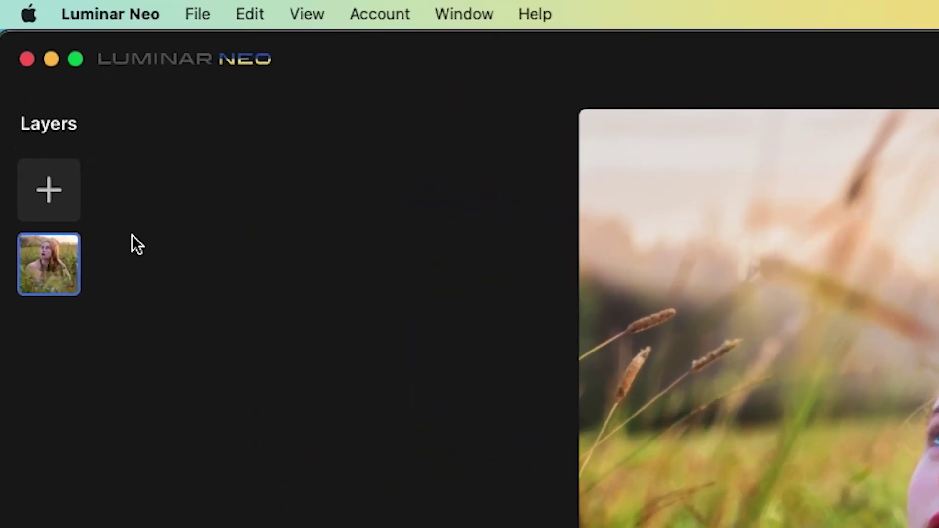
- Add a Light Leaks overlay layer in Screen blend mode and apply it
left_click(47, 189)
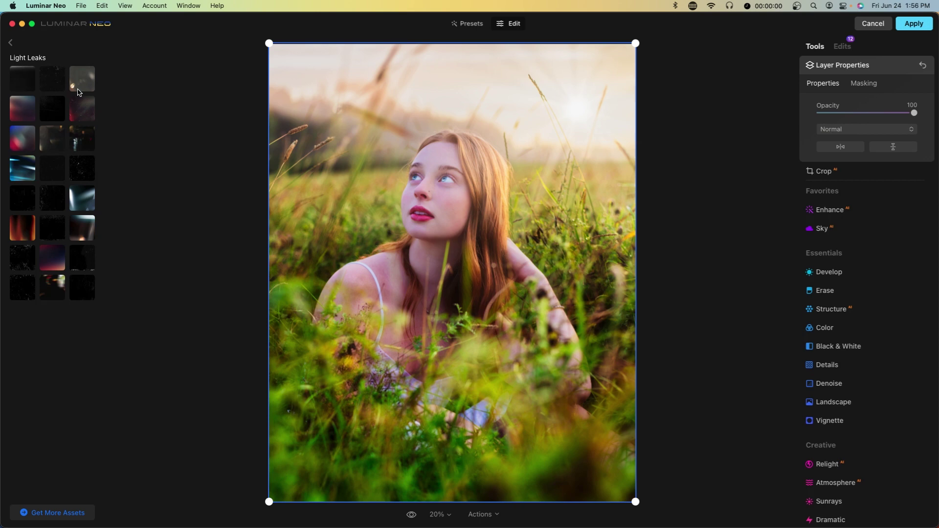
left_click(78, 92)
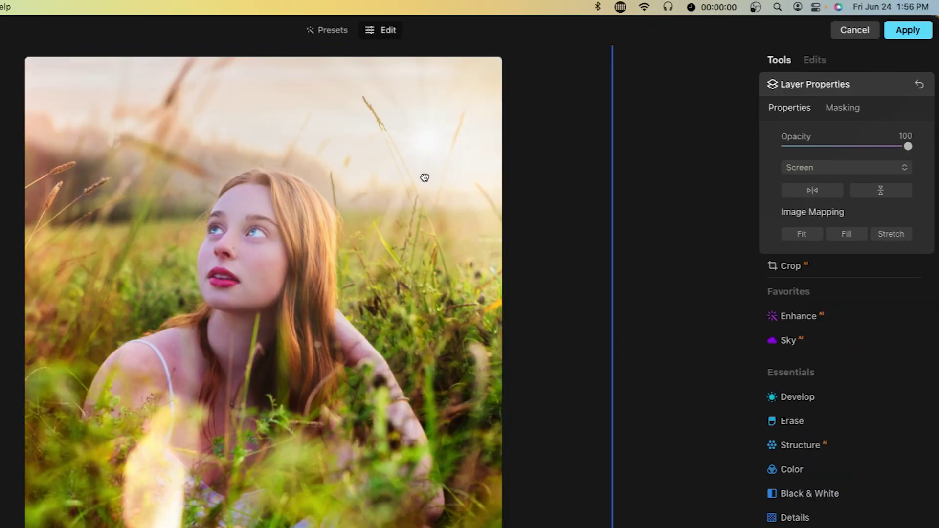
left_click(805, 167)
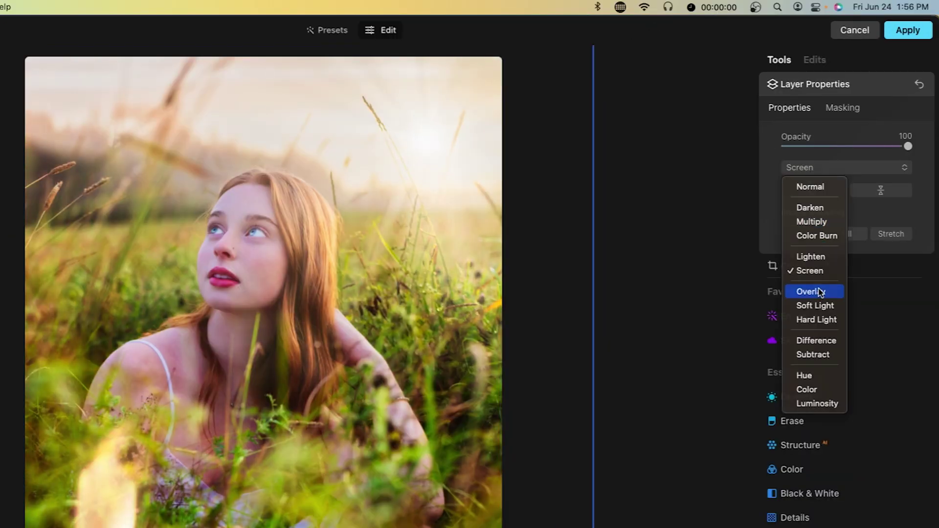
left_click(810, 257)
left_click(815, 272)
left_click(814, 170)
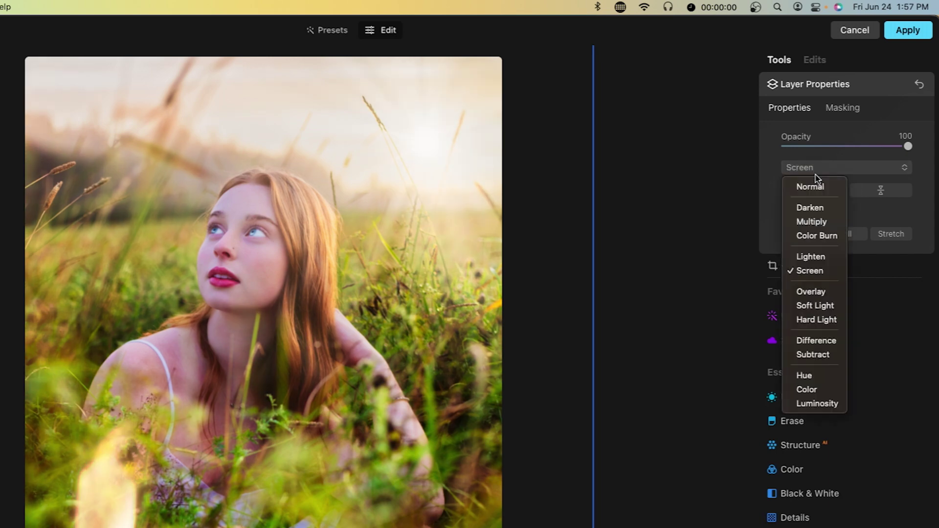
left_click(814, 272)
left_click(904, 35)
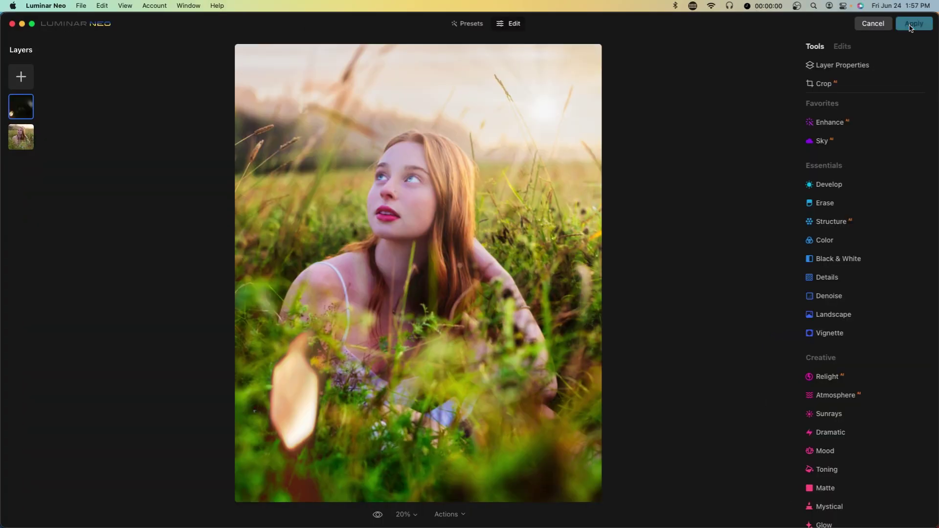